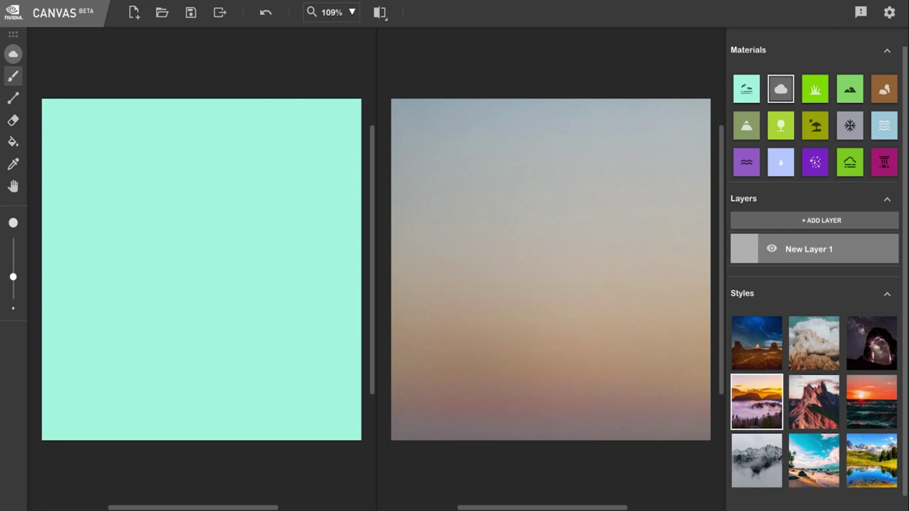
Brush a diagonal cloud streak at top-left and a broad cloud mass filling the lower-right, then pick Grass.
left_click_drag(190, 379, 351, 213)
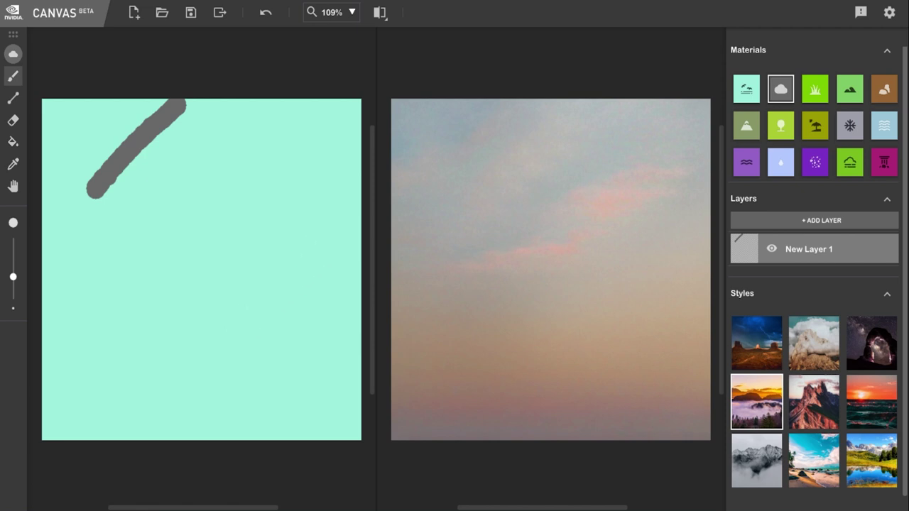
left_click_drag(260, 420, 363, 213)
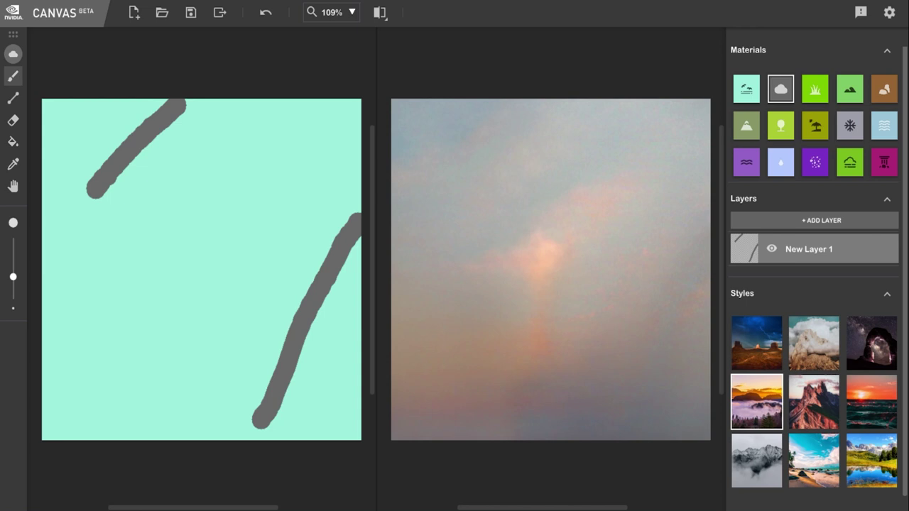
mouse_move(263, 426)
left_mouse_down()
mouse_move(354, 228)
mouse_move(359, 291)
mouse_move(271, 434)
mouse_move(356, 270)
mouse_move(359, 280)
mouse_move(356, 266)
mouse_move(310, 426)
mouse_move(356, 336)
mouse_move(332, 421)
mouse_move(355, 436)
mouse_move(327, 433)
left_mouse_up()
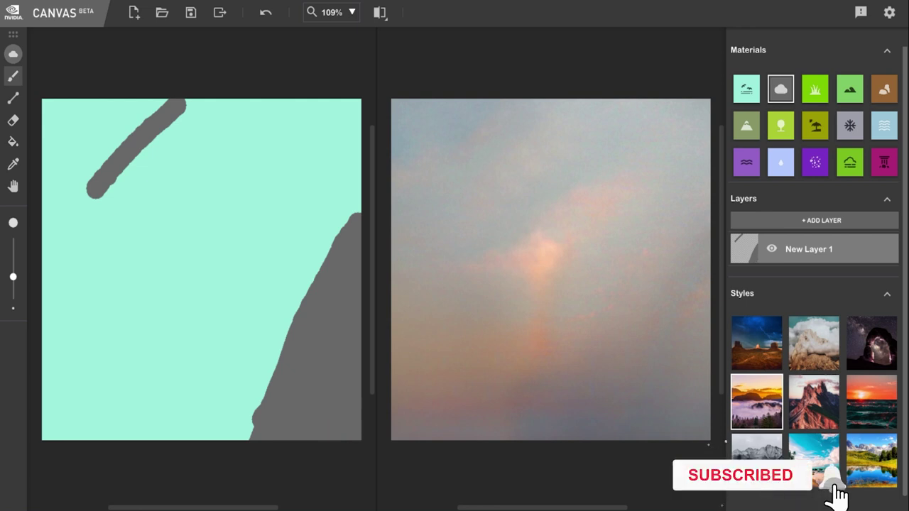
left_click_drag(252, 411, 240, 436)
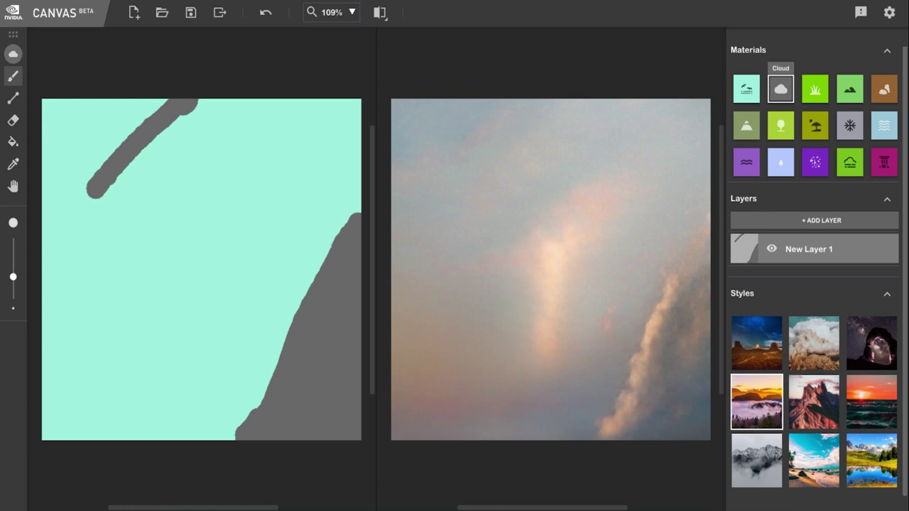
left_click(815, 89)
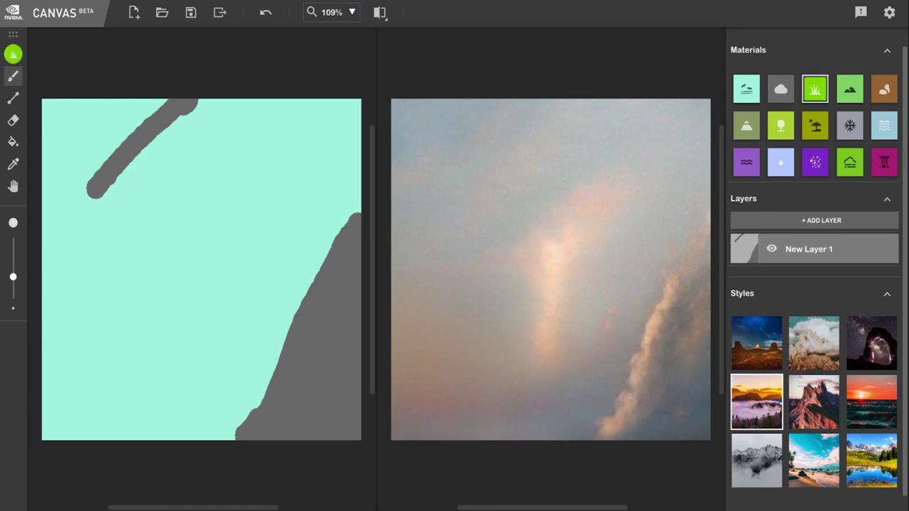
mouse_move(44, 429)
left_mouse_down()
mouse_move(360, 426)
mouse_move(306, 439)
mouse_move(60, 438)
left_mouse_up()
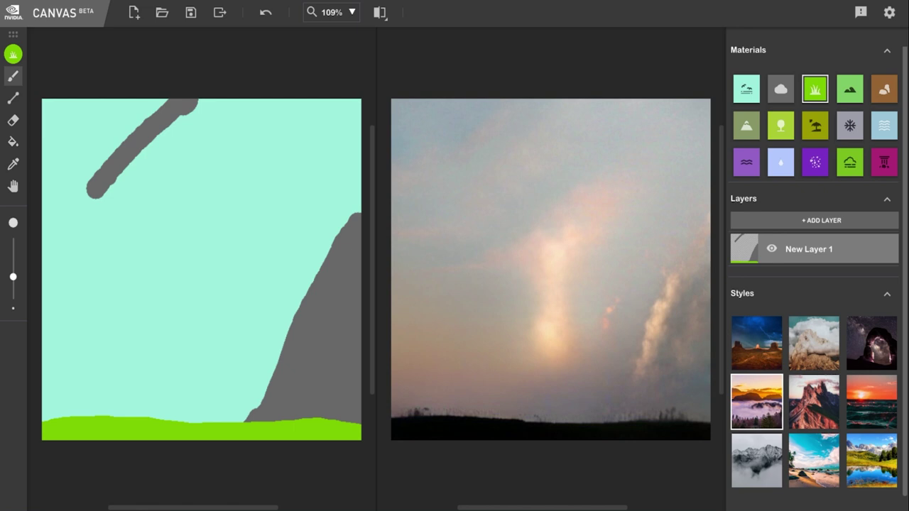
Undo the grass strip, rename the first layer 'clouds', and add a new layer named 'grass'.
key("ctrl+z")
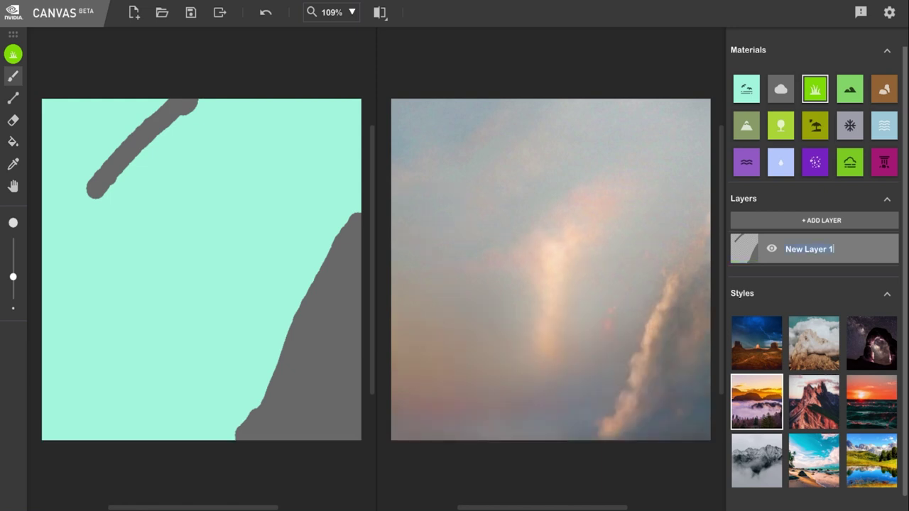
type("clouds")
left_click(822, 221)
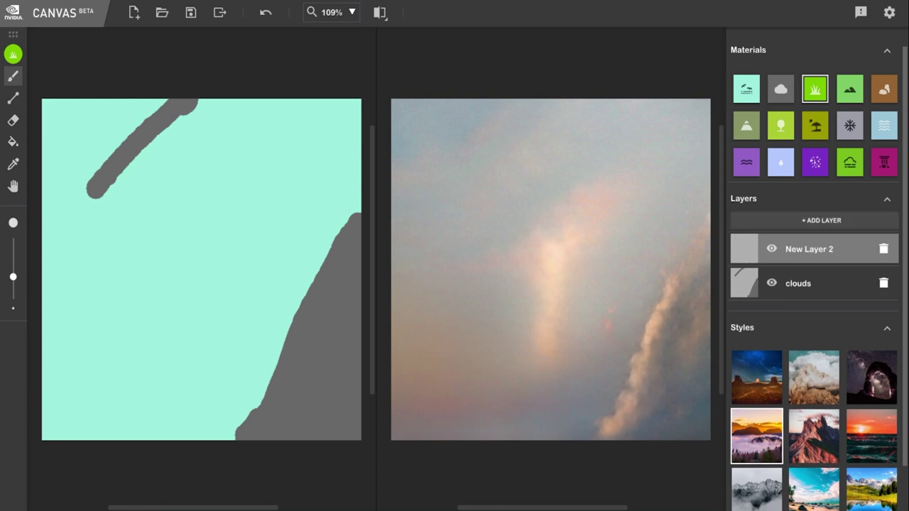
type("grass")
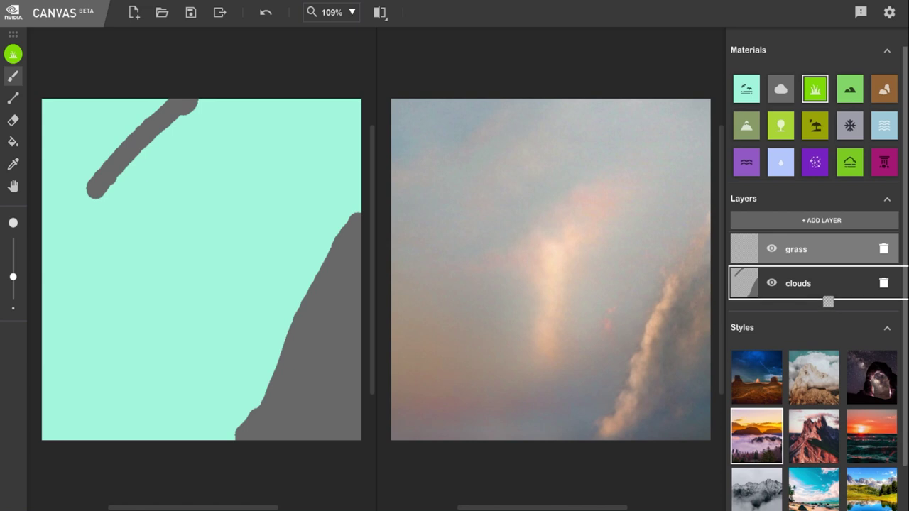
left_click_drag(822, 325, 822, 305)
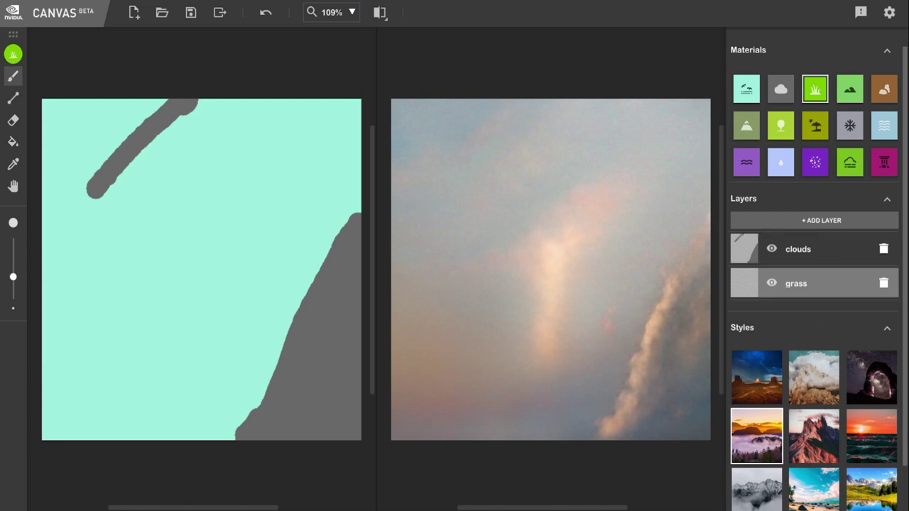
Paint a grass strip along the bottom edge and move the grass layer above clouds.
mouse_move(43, 434)
left_mouse_down()
mouse_move(213, 432)
mouse_move(245, 422)
left_mouse_up()
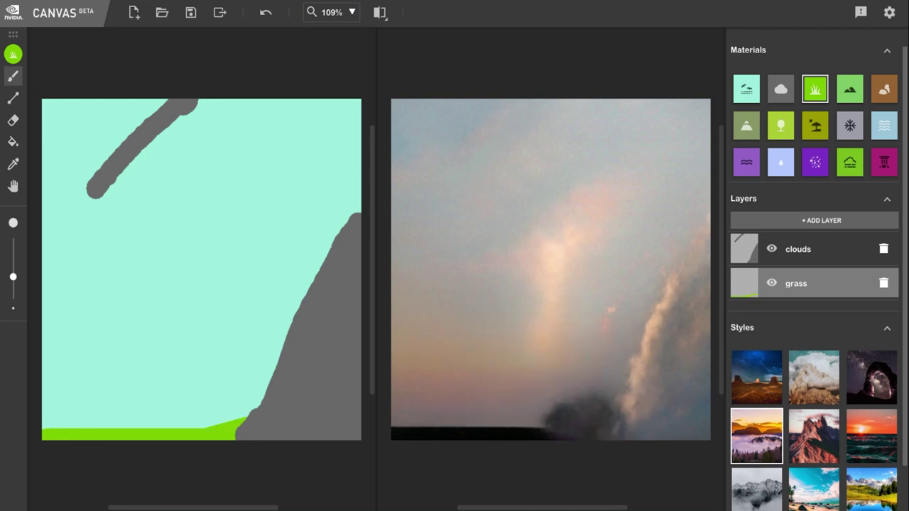
key("ctrl+z")
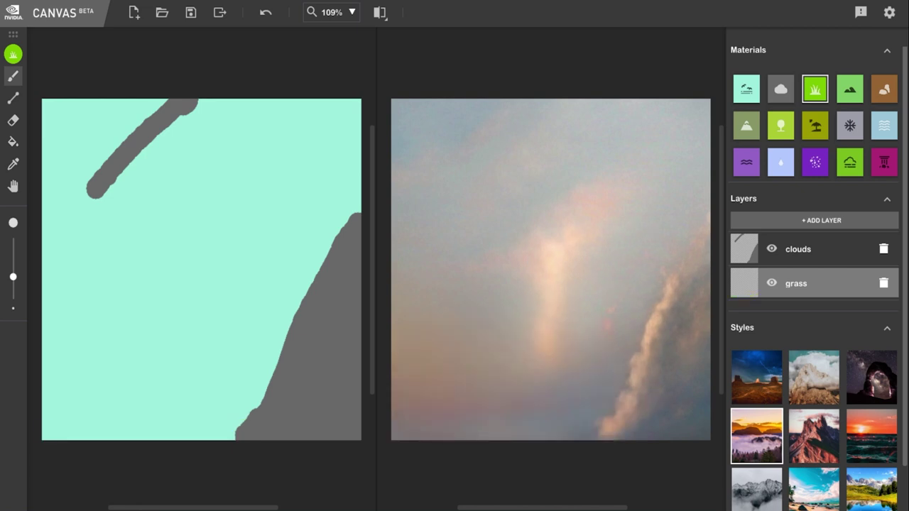
left_click_drag(43, 432, 242, 429)
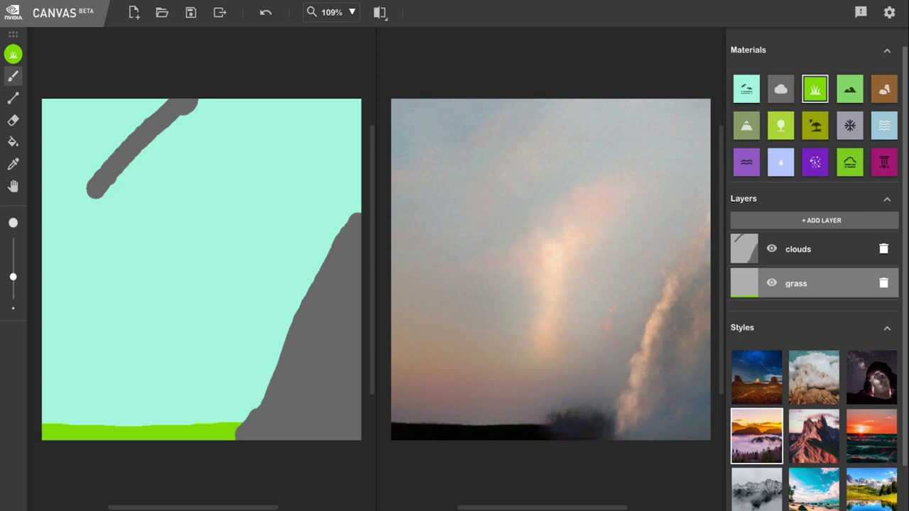
left_click_drag(824, 284, 830, 250)
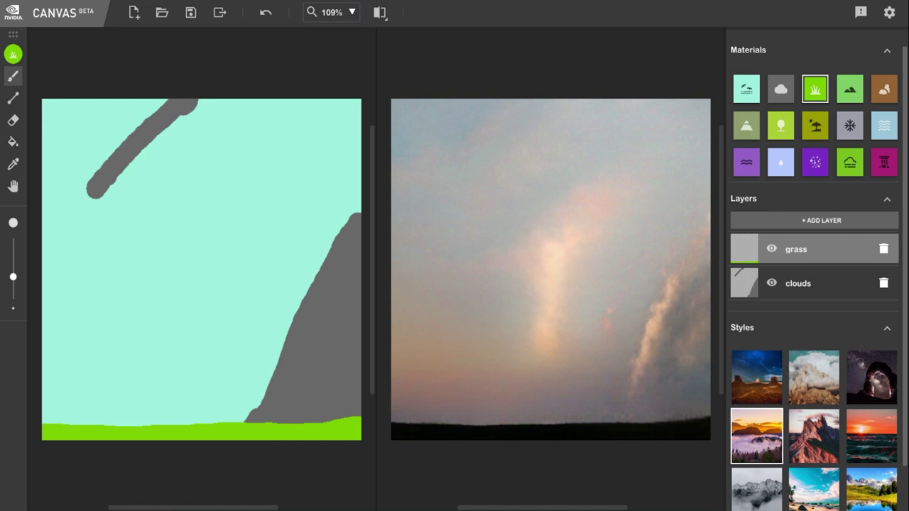
On a new layer with the Mountain material, sketch a zigzag range along the bottom and fill its peaks solid.
left_click(747, 126)
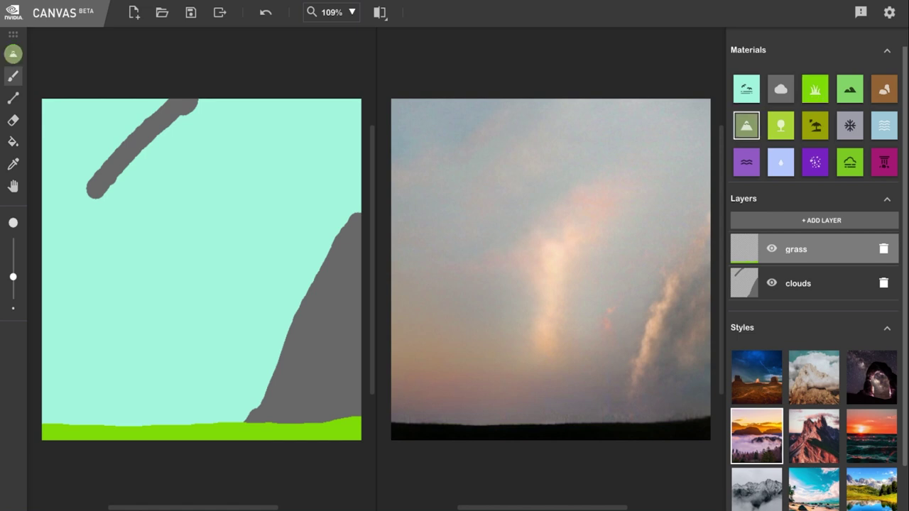
left_click(822, 221)
mouse_move(52, 423)
left_mouse_down()
mouse_move(99, 364)
mouse_move(135, 429)
mouse_move(153, 358)
mouse_move(221, 429)
mouse_move(259, 349)
mouse_move(325, 419)
mouse_move(358, 349)
left_mouse_up()
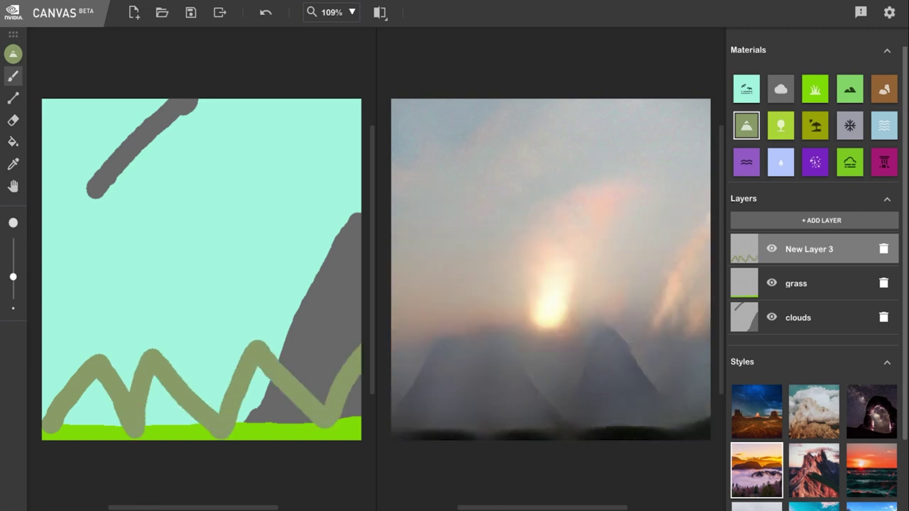
mouse_move(96, 390)
left_mouse_down()
mouse_move(69, 430)
mouse_move(110, 421)
mouse_move(89, 431)
mouse_move(121, 433)
left_mouse_up()
mouse_move(149, 384)
left_mouse_down()
mouse_move(148, 430)
mouse_move(159, 423)
mouse_move(166, 389)
mouse_move(208, 433)
mouse_move(146, 429)
left_mouse_up()
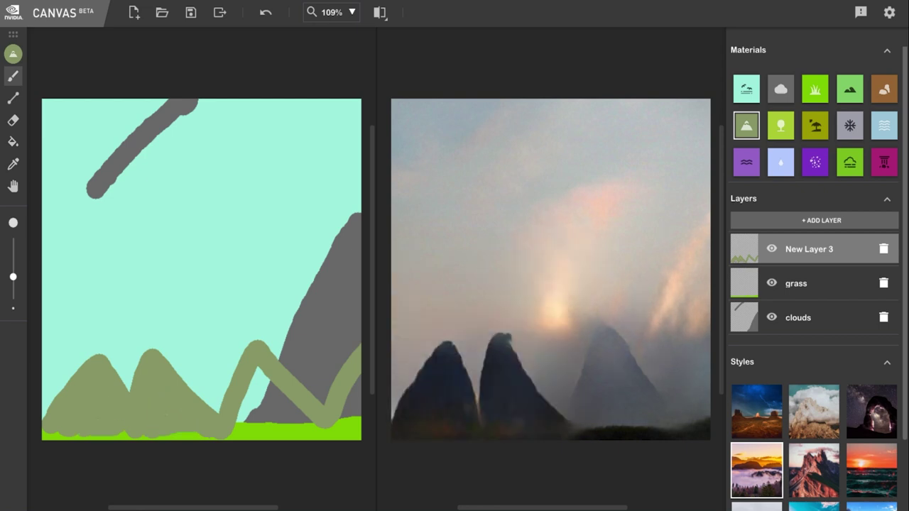
mouse_move(238, 429)
left_mouse_down()
mouse_move(261, 380)
mouse_move(274, 429)
mouse_move(250, 426)
left_mouse_up()
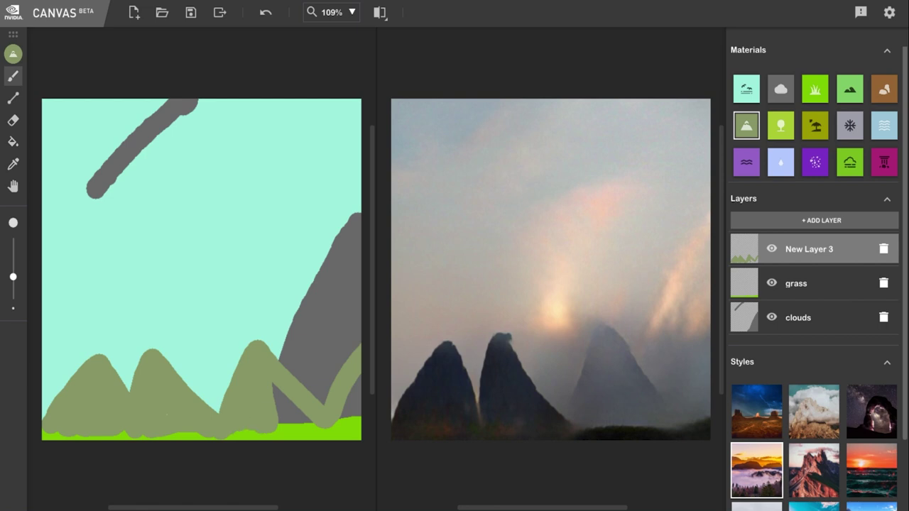
mouse_move(278, 387)
left_mouse_down()
mouse_move(293, 426)
mouse_move(312, 423)
mouse_move(353, 380)
left_mouse_up()
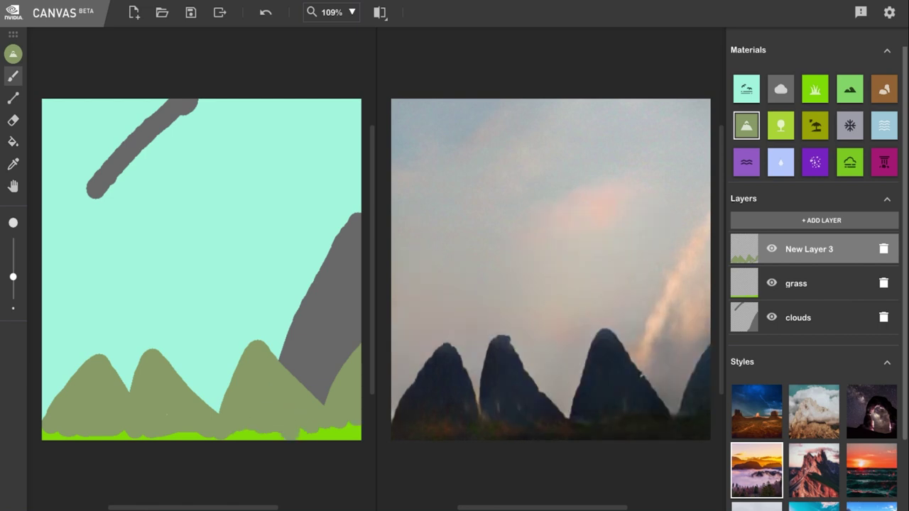
With the Cloud material on the clouds layer, brush three broad strokes across the top of the sky.
left_click(781, 88)
left_click(799, 317)
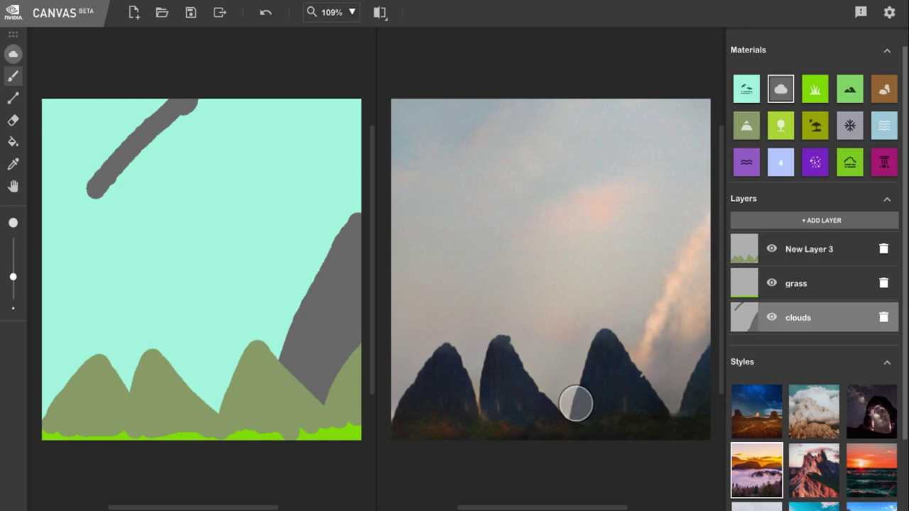
left_click_drag(222, 159, 347, 136)
left_click_drag(150, 150, 343, 125)
mouse_move(196, 120)
left_mouse_down()
mouse_move(359, 103)
mouse_move(103, 128)
left_mouse_up()
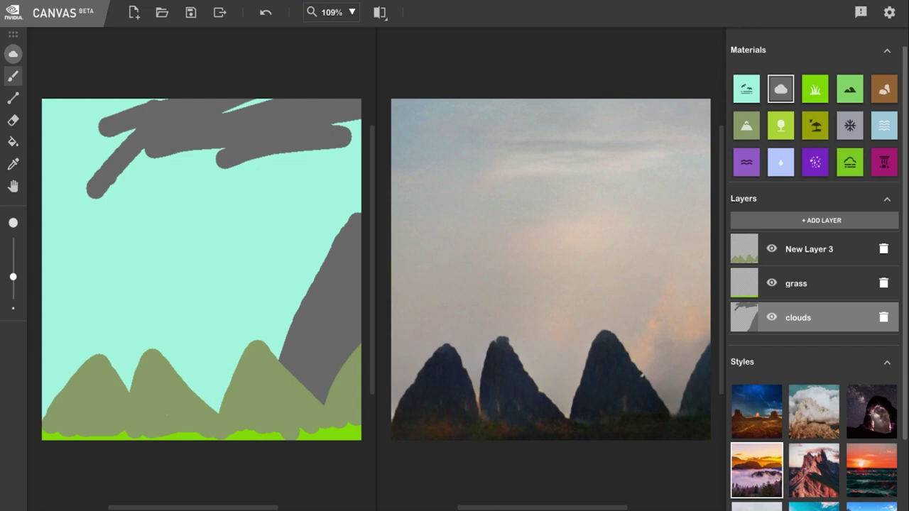
Apply the first Styles preset for a deep-blue night render and hide the grass layer.
scroll(814, 285, "down", 3)
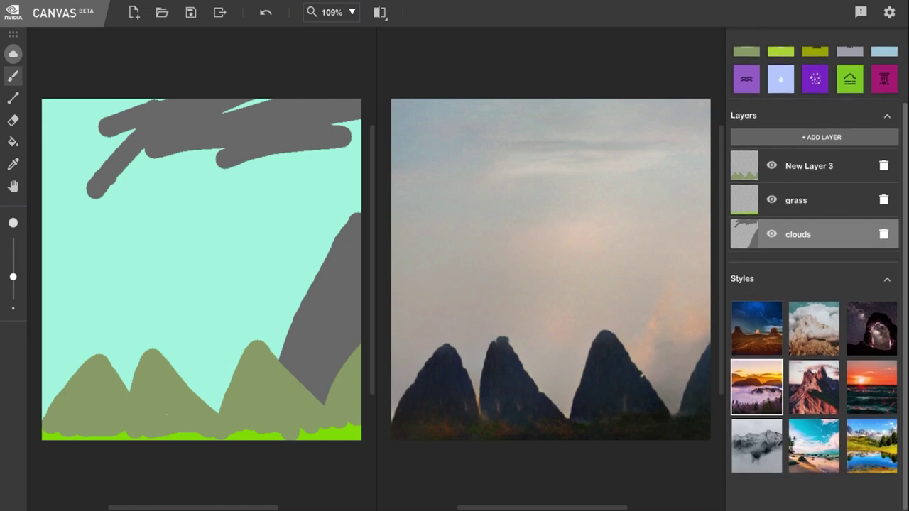
left_click(757, 328)
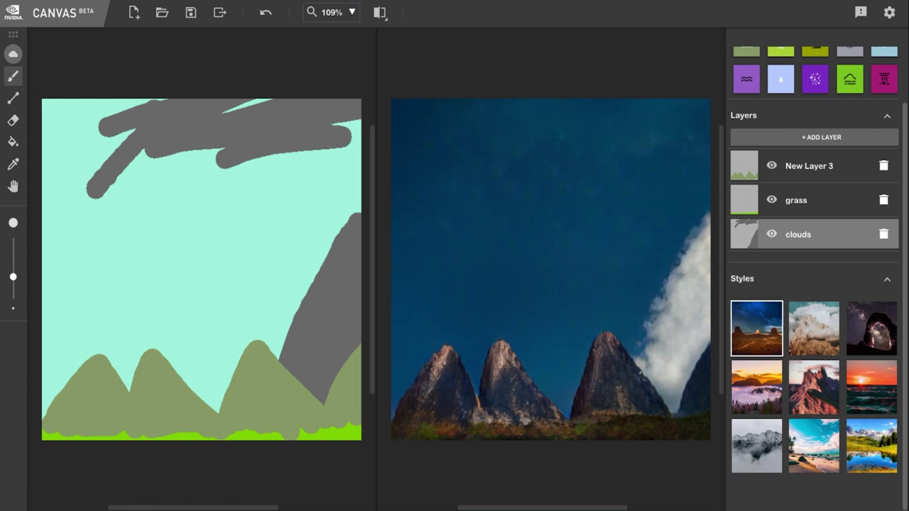
left_click(771, 200)
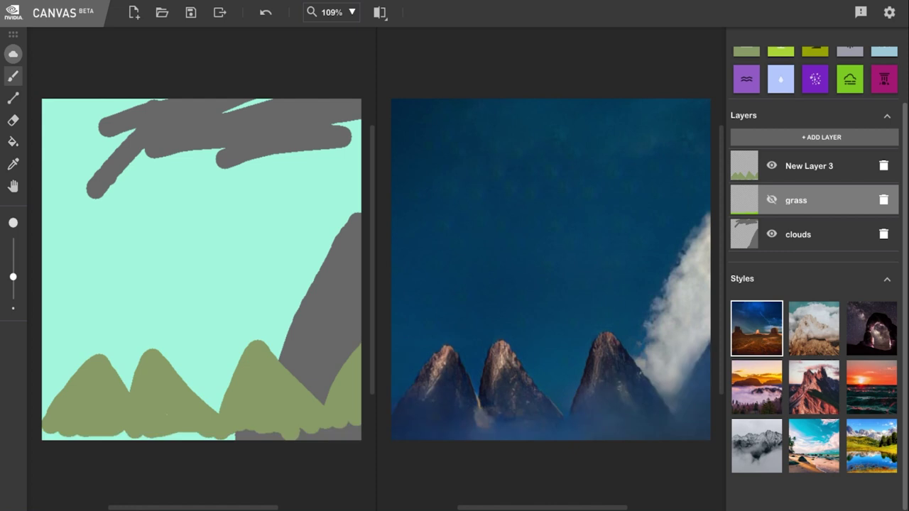
left_click(822, 137)
Move the new layer down so it sits just above the clouds layer.
left_click_drag(824, 234, 826, 254)
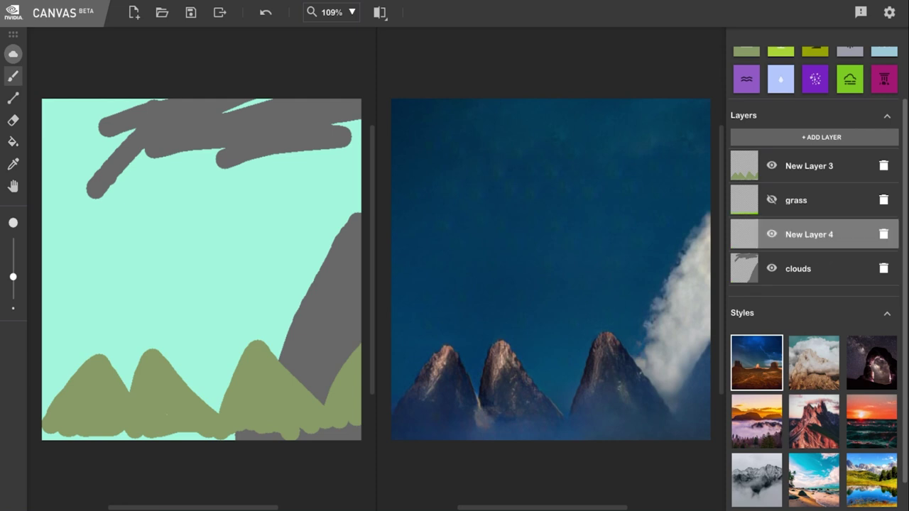
scroll(817, 285, "up", 2)
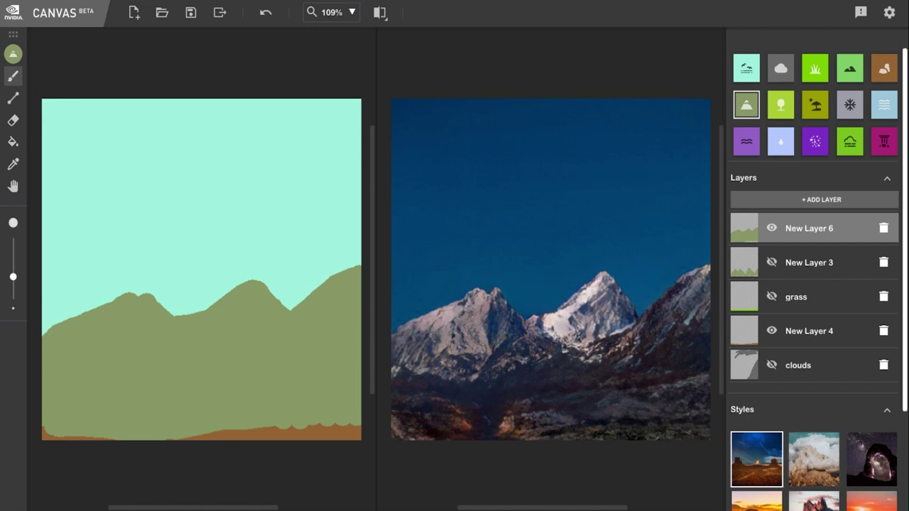
scroll(815, 284, "down", 2)
Try the snowy daytime, starry night, blue-sky and misty presets, ending on the warm sunset style.
left_click(814, 328)
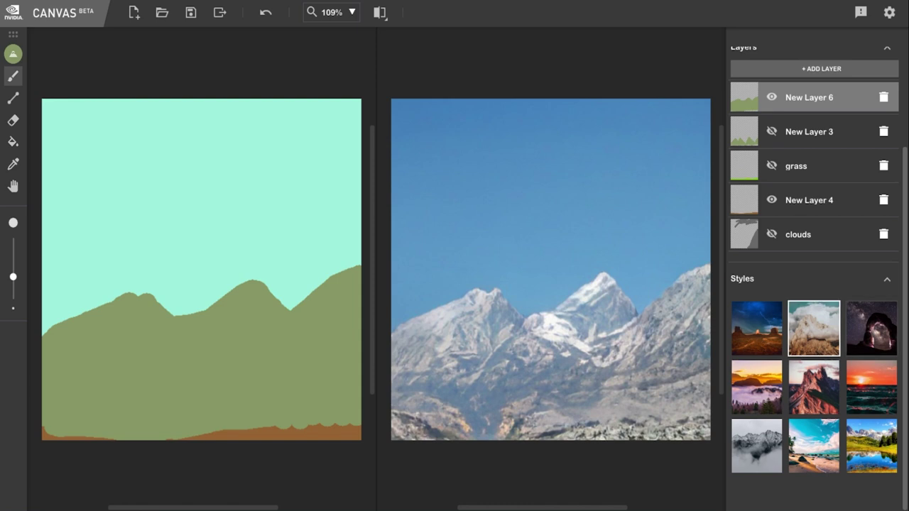
left_click(872, 328)
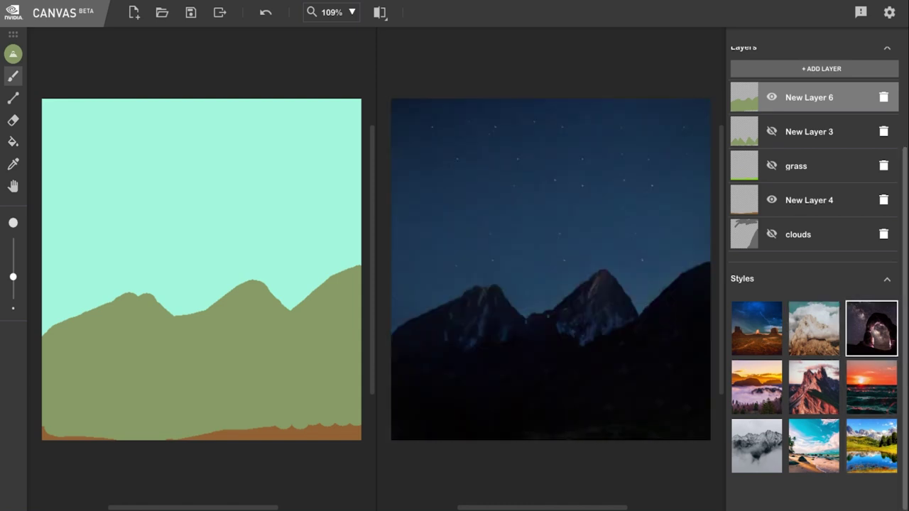
left_click(872, 446)
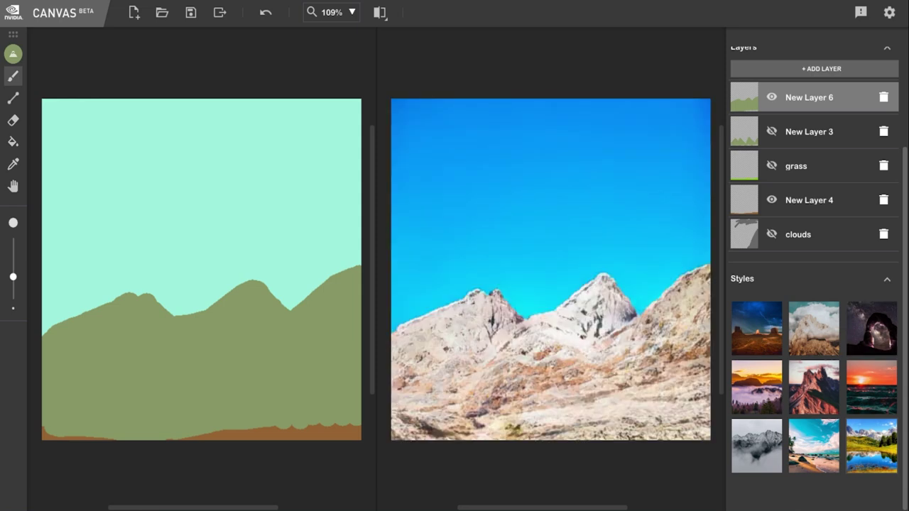
left_click(756, 446)
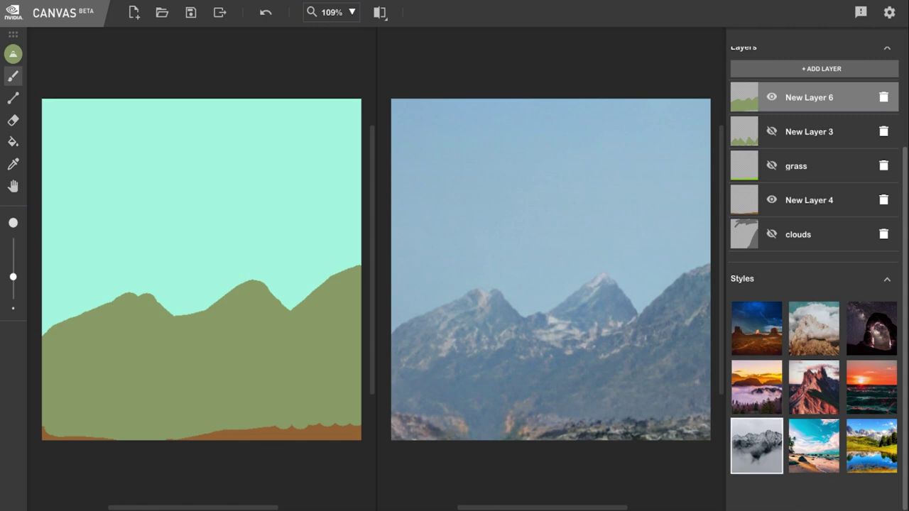
left_click(757, 388)
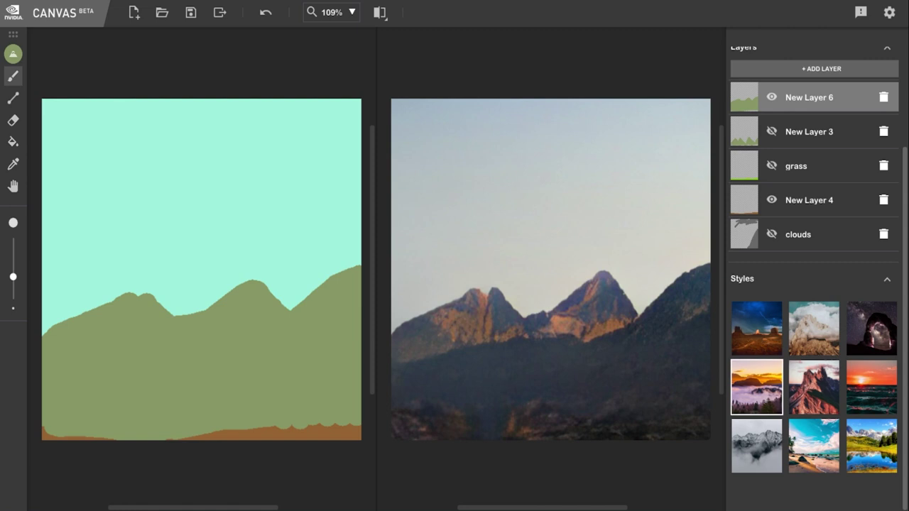
scroll(817, 277, "up", 3)
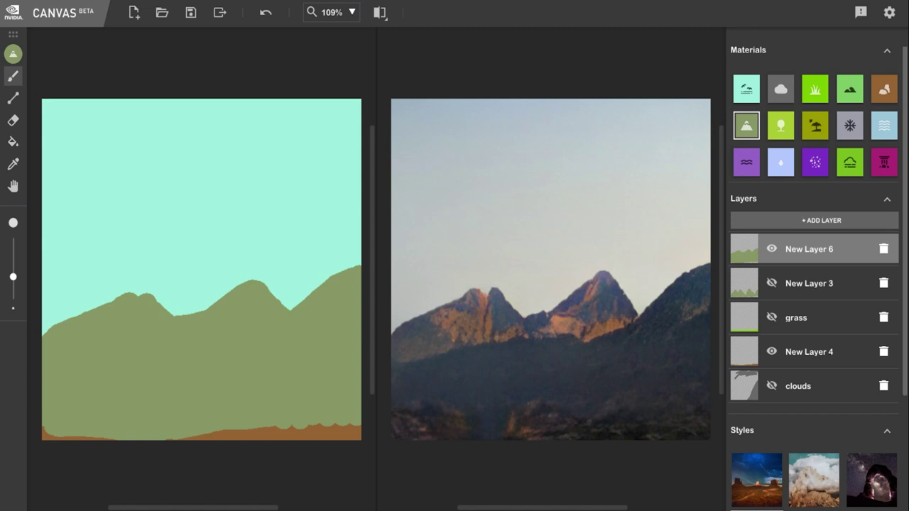
scroll(816, 277, "down", 3)
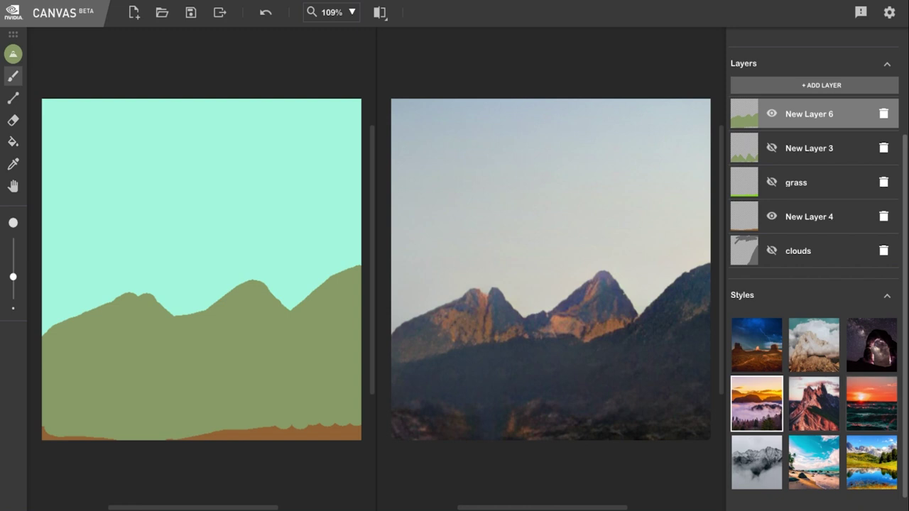